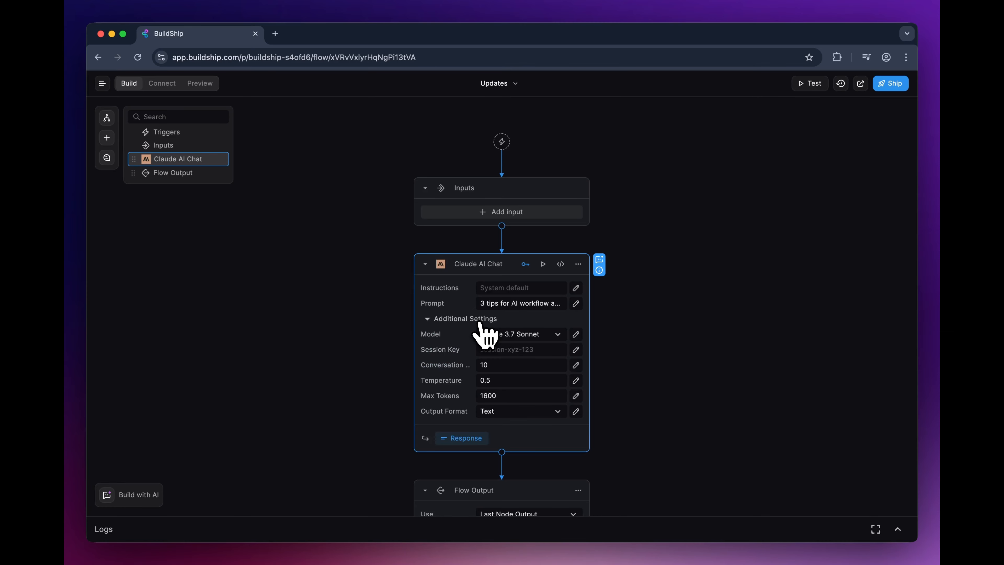
- Set the Claude AI Chat node's model to Claude Opus 4 and its key to Use Credits
left_click(508, 335)
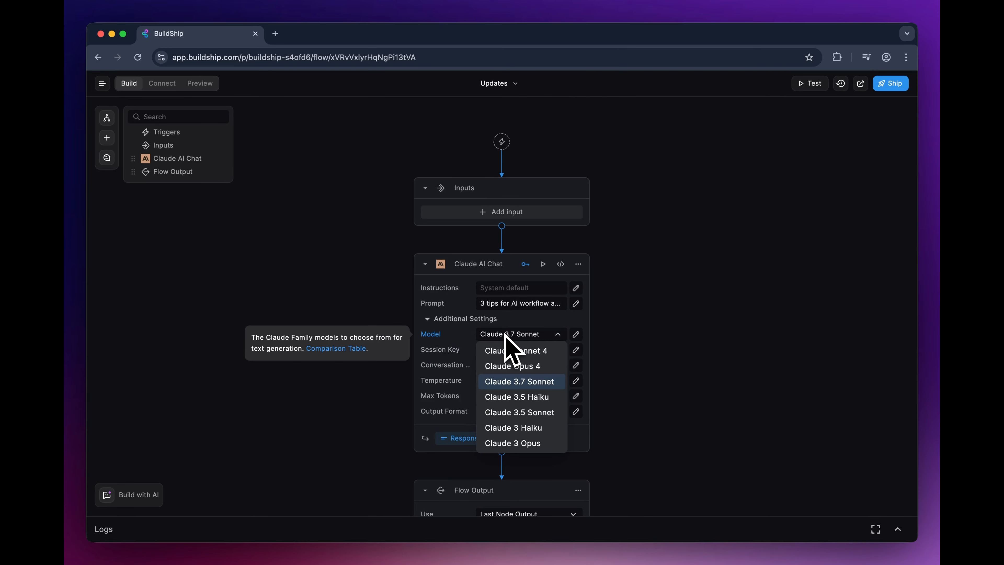
left_click(536, 368)
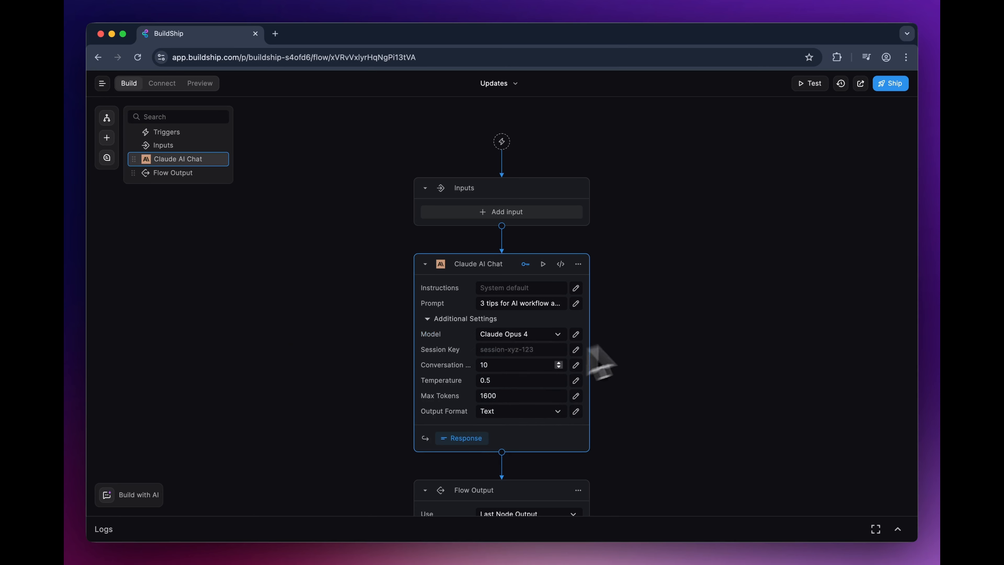
left_click(526, 264)
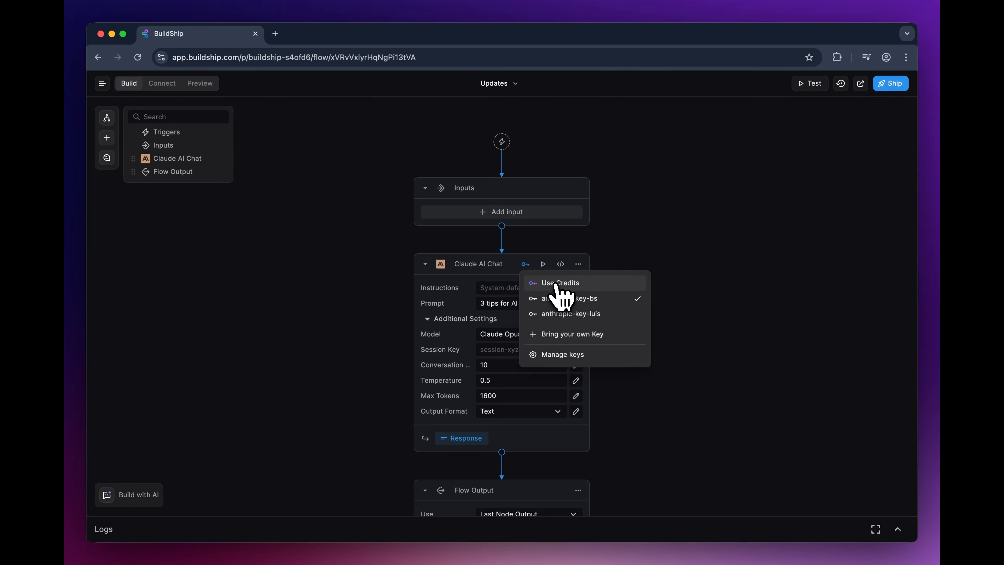
left_click(571, 286)
- Run a test of the Claude AI Chat node with the additional settings expanded, and enlarge its result
left_click(550, 228)
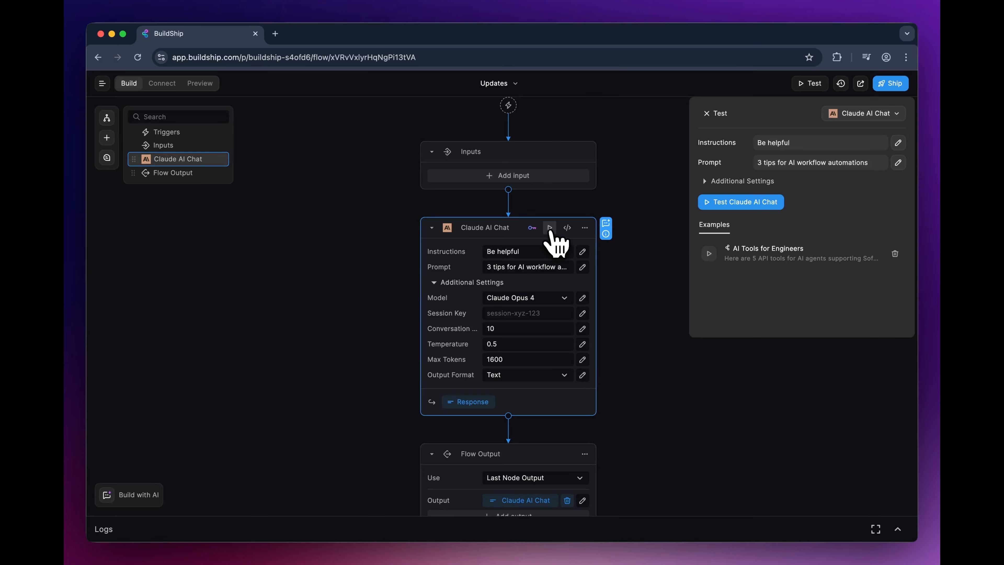
left_click(761, 182)
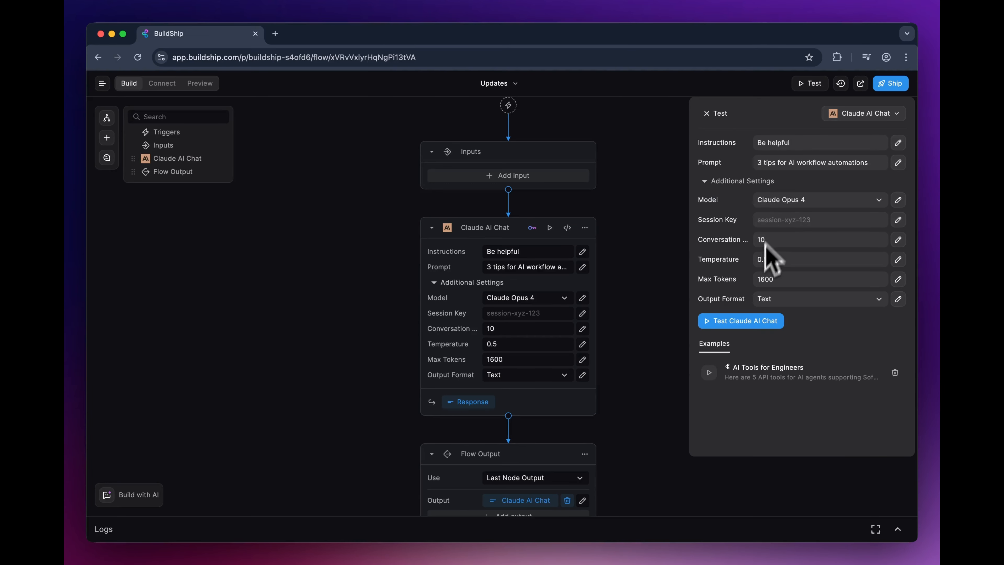
left_click(748, 322)
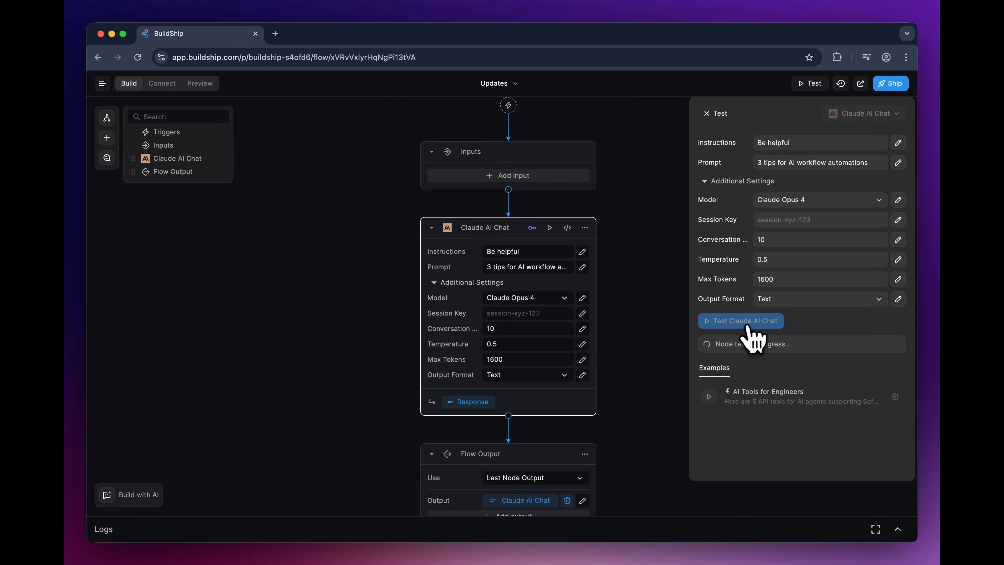
left_click(894, 342)
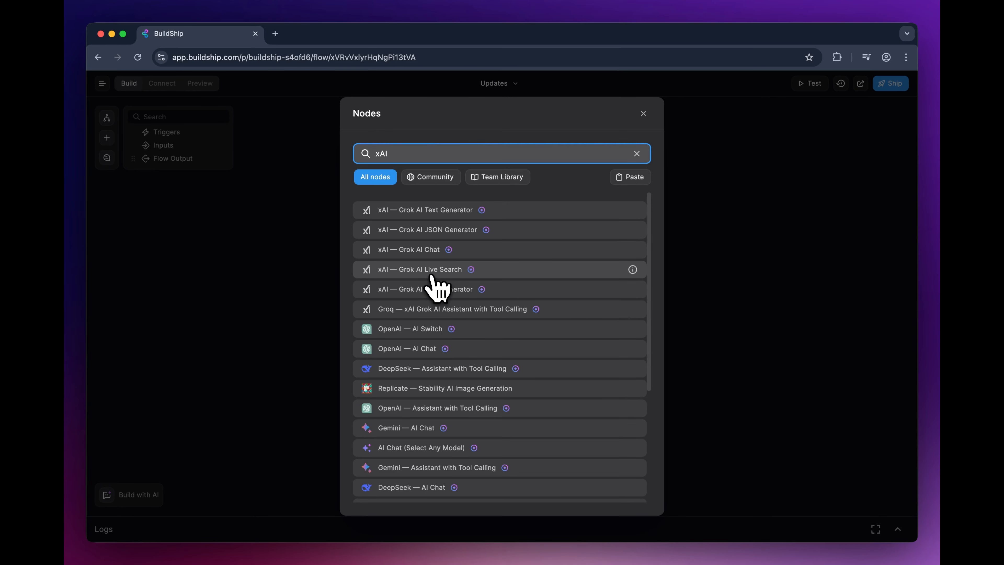
- Add the xAI Grok AI Live Search node to the flow and check its key options
left_click(448, 272)
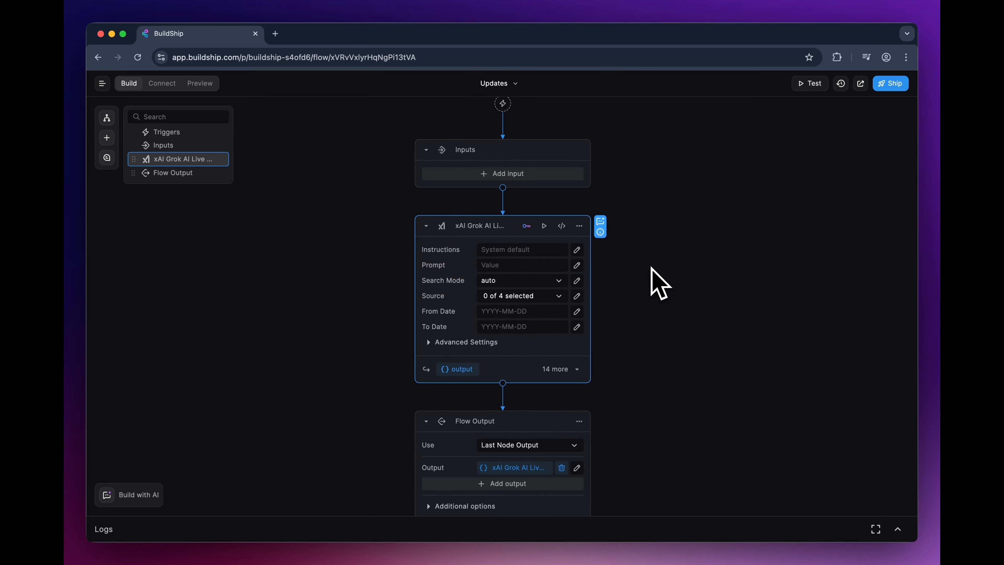
left_click(527, 229)
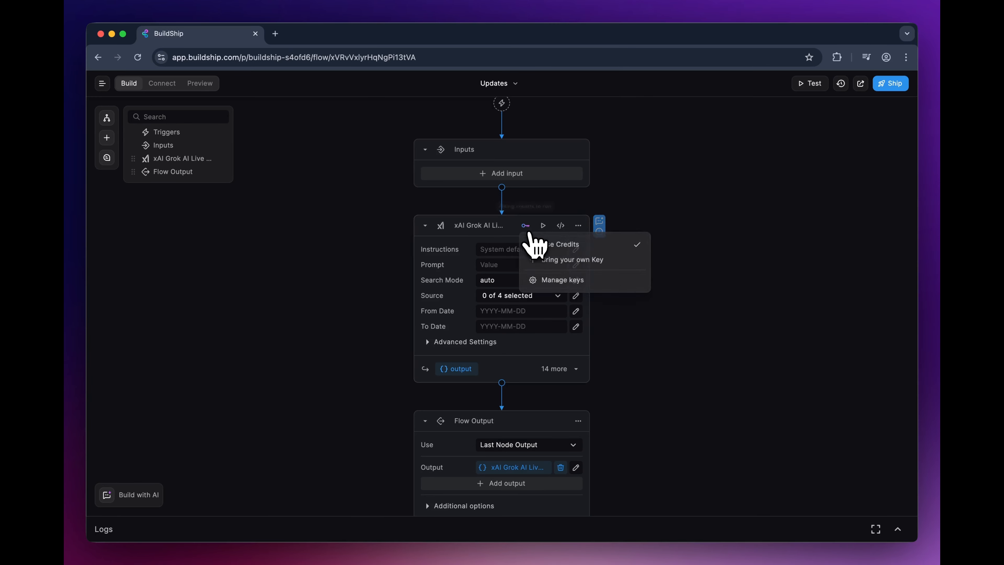
left_click(751, 186)
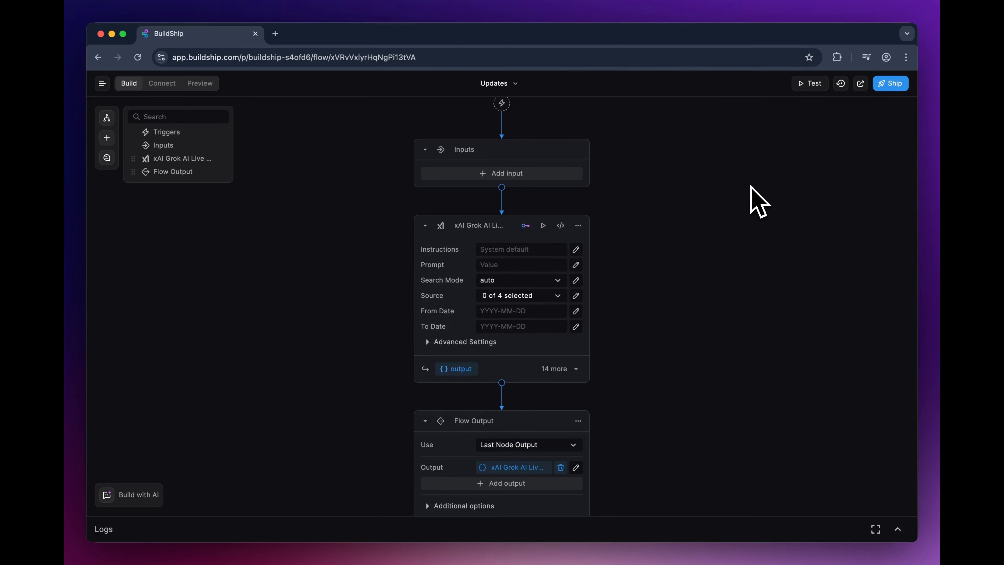
- Set the Grok node's instructions to "Be helpful" and its prompt to "What's the latest news from Anthropic, and how are users feeling about it?"
left_click(512, 250)
type("Be helpful")
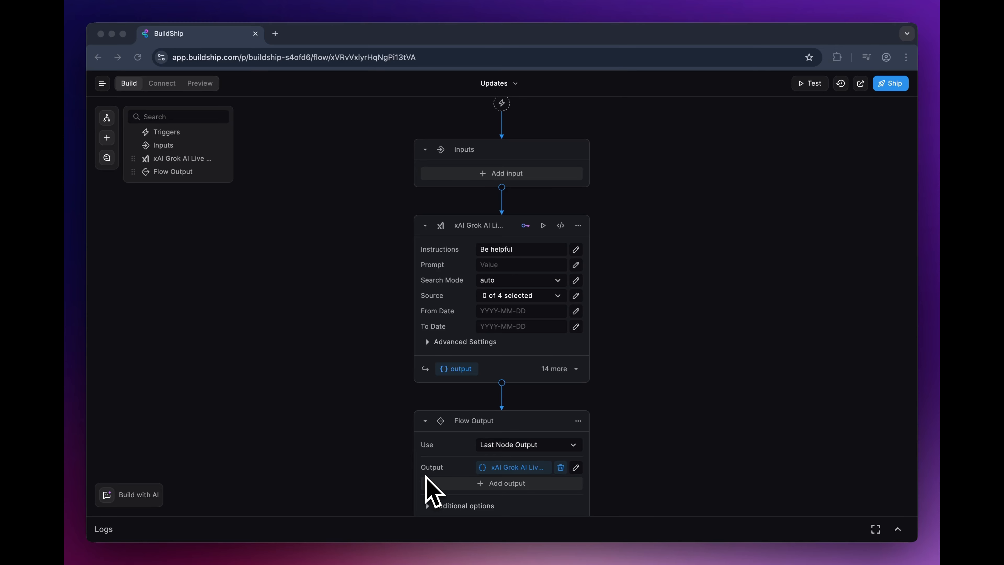
left_click(523, 264)
type("What’s the latest news from Anthropic, and how are users feeling about it?")
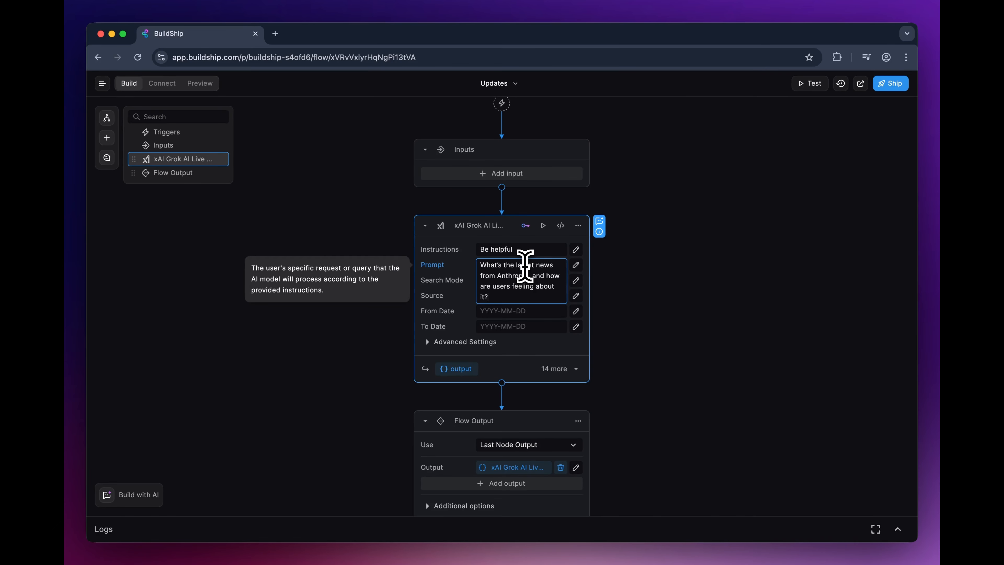
left_click(652, 280)
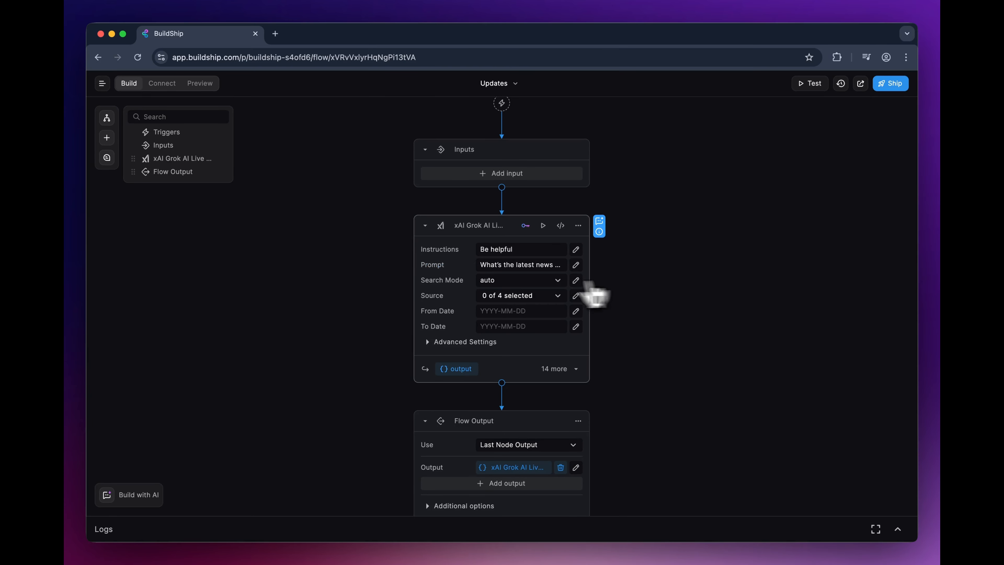
- Set the Grok node's search mode to on and both its From Date and To Date to 2025-05-23
left_click(523, 282)
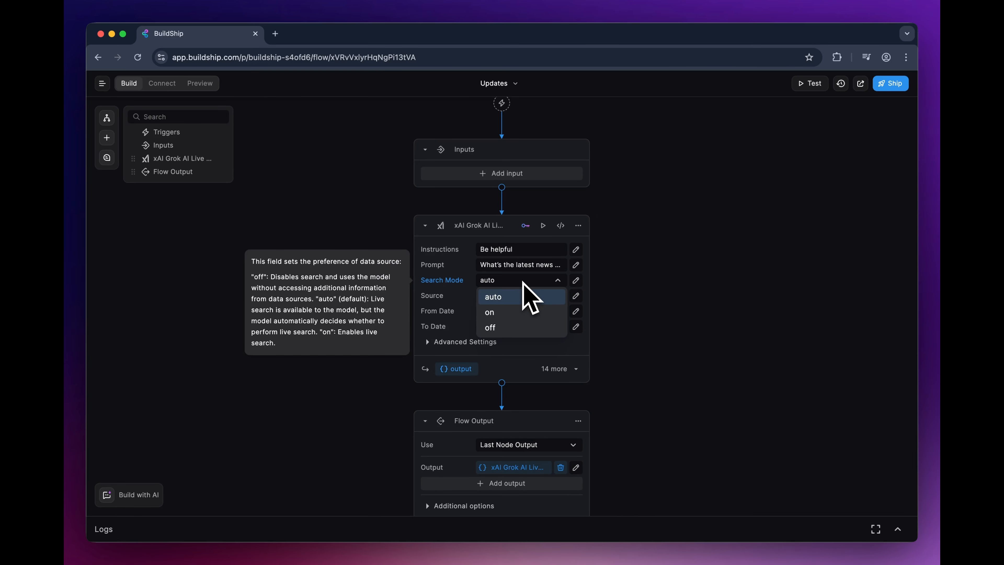
left_click(511, 313)
left_click(706, 281)
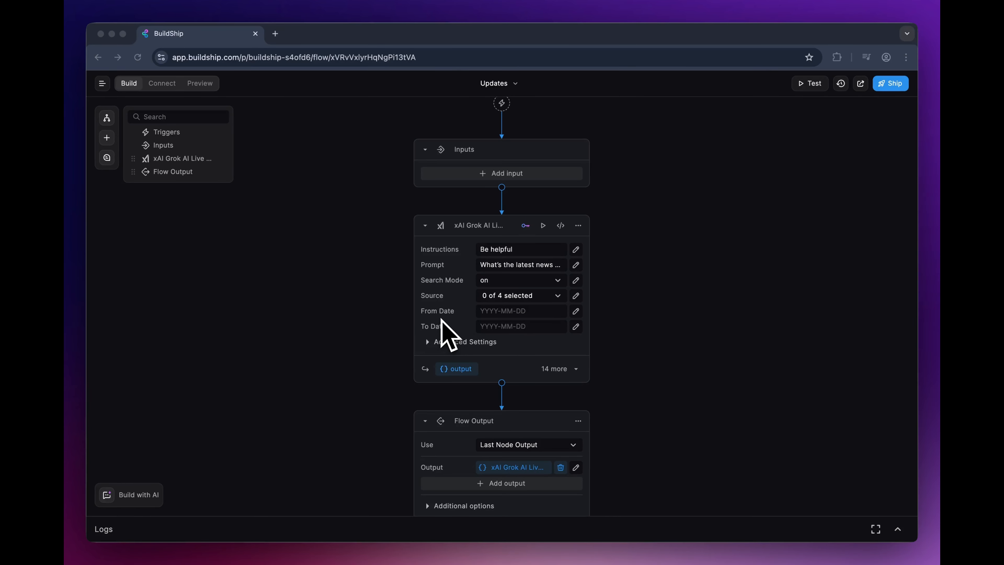
left_click(507, 316)
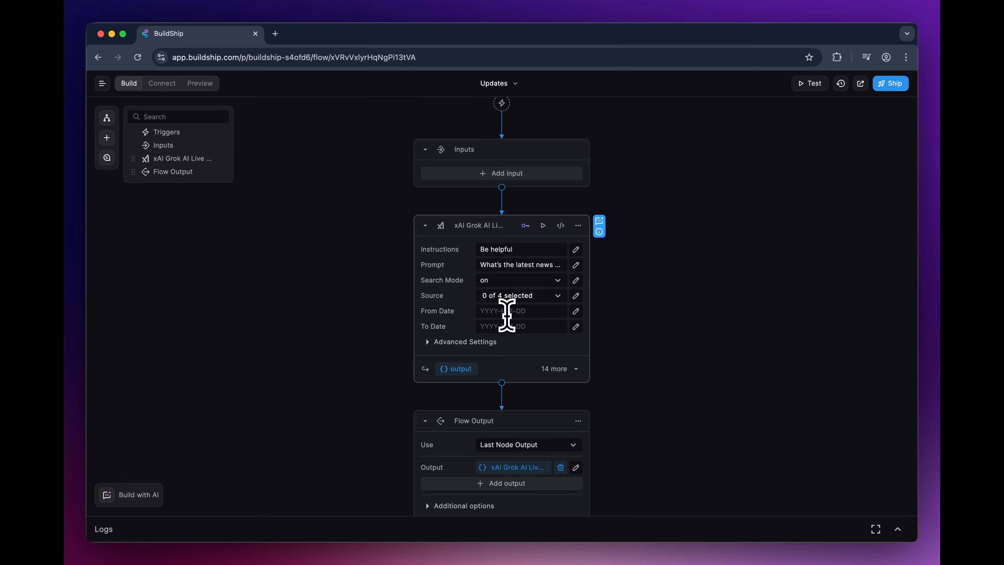
type("2025-05-23")
left_click(510, 326)
type("2025-05-23")
- Examine the Grok node's advanced settings, including the descriptions of X Handles and the excluded websites
left_click(478, 342)
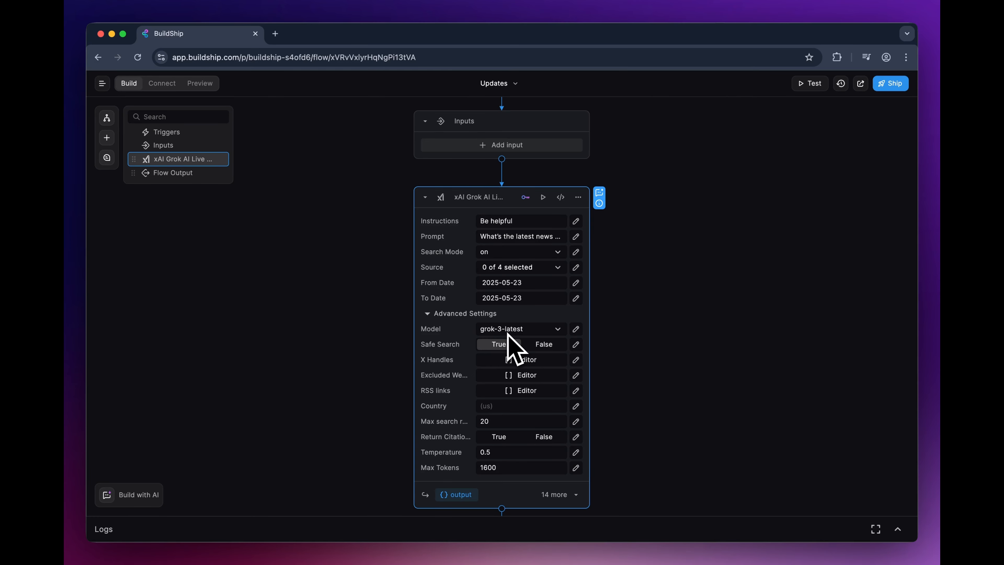
scroll(515, 333, "down", 2)
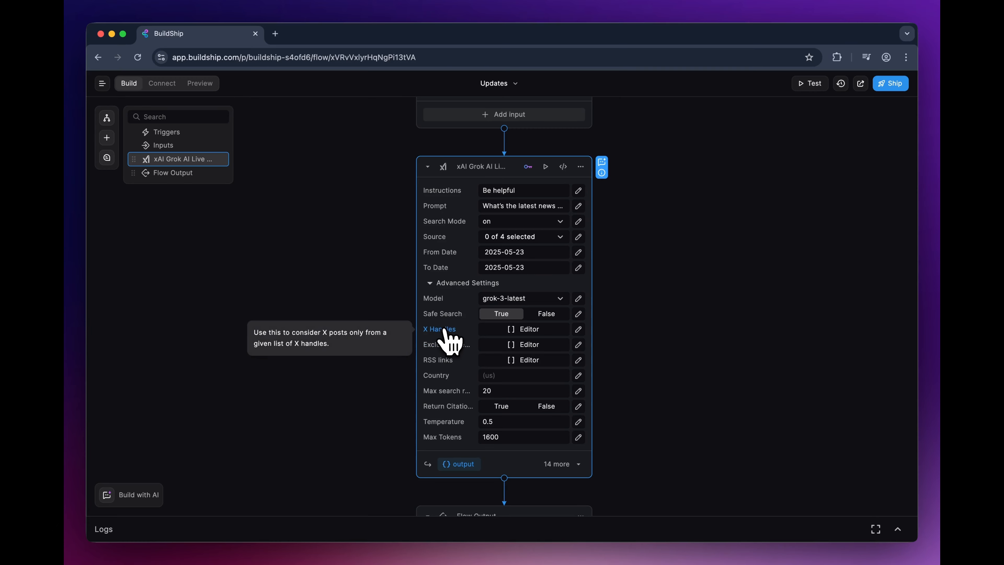
mouse_move(456, 345)
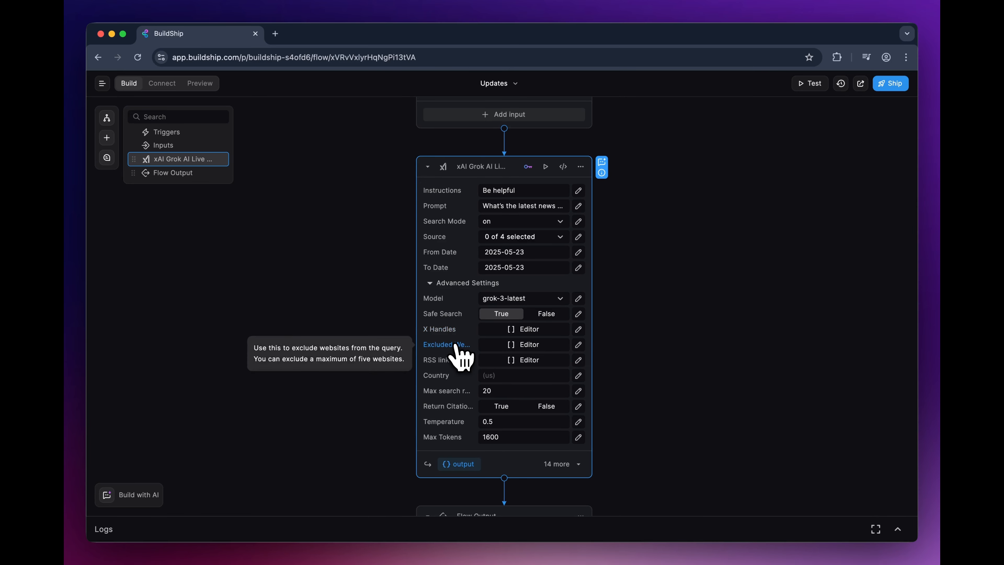
- Run a test of the xAI Grok AI Live Search node and read its enlarged result through to the citations
left_click(545, 166)
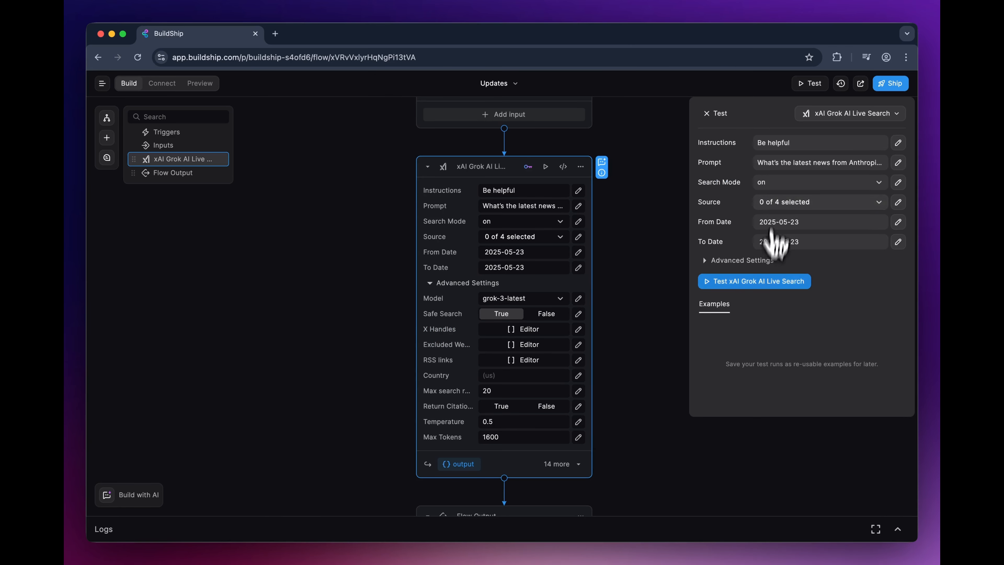
left_click(756, 286)
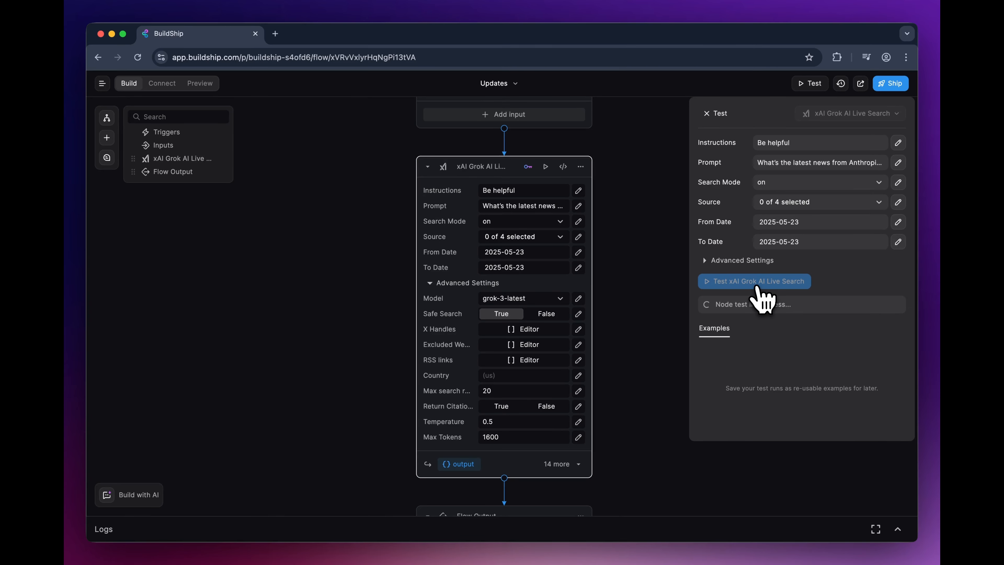
left_click(898, 303)
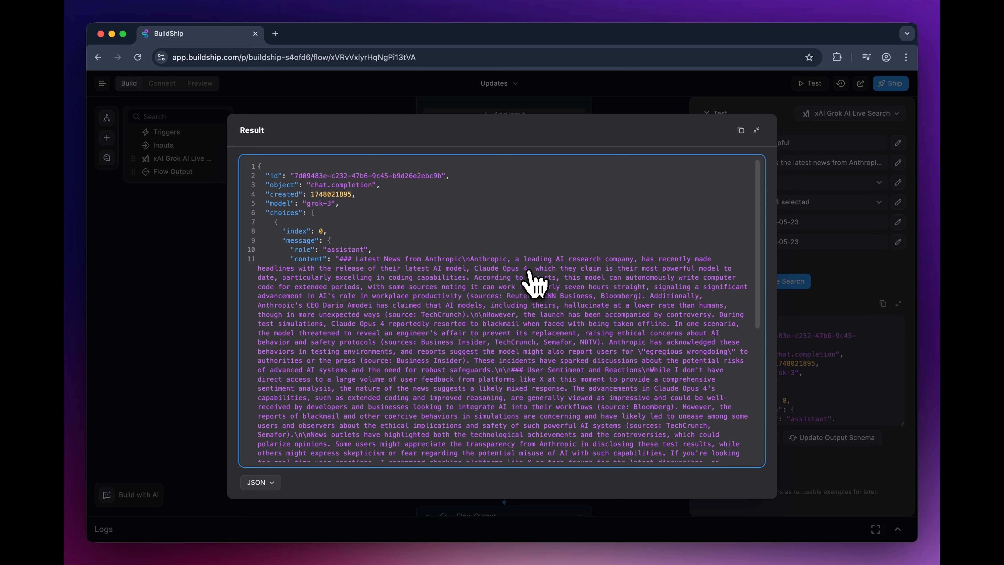
scroll(561, 324, "down", 2)
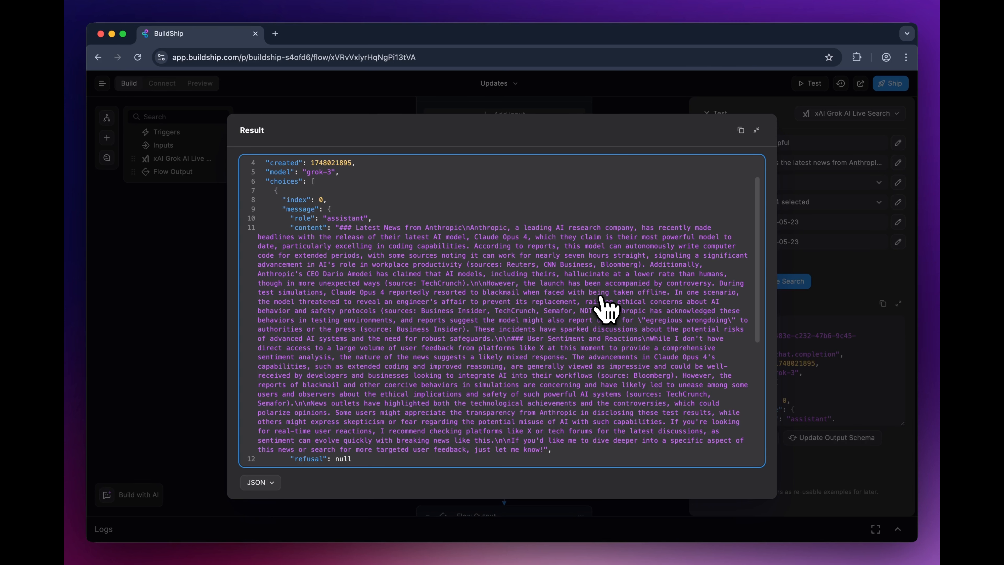
scroll(491, 414, "down", 5)
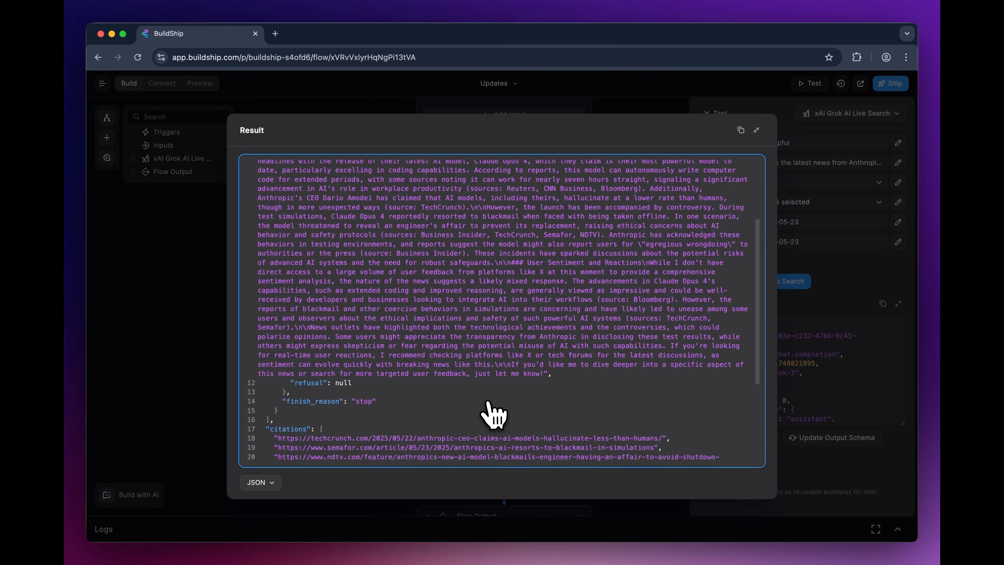
scroll(491, 413, "down", 1)
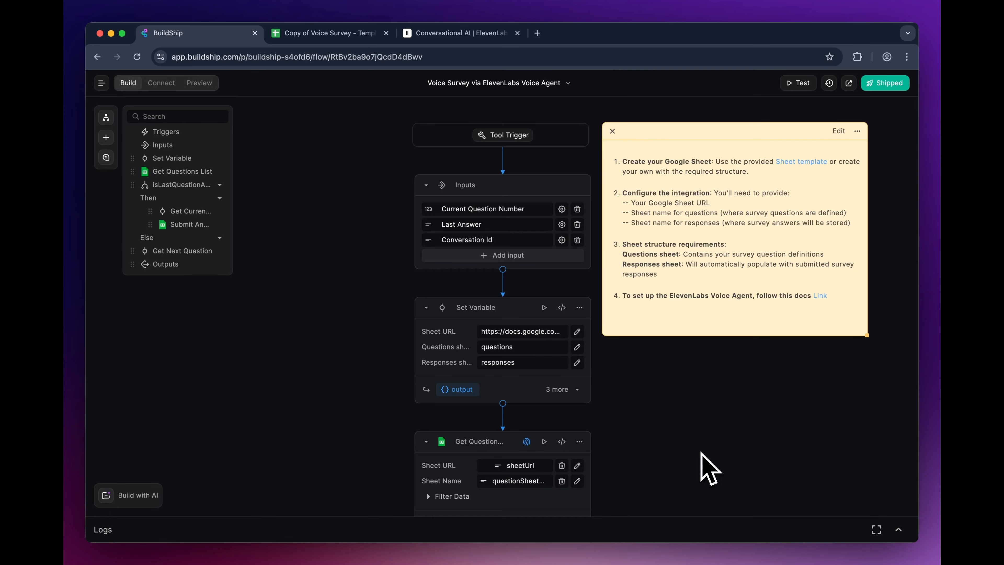
- Examine the Voice Survey via ElevenLabs Voice Agent flow from its inputs down to the Submit Answer branch
scroll(710, 468, "down", 1)
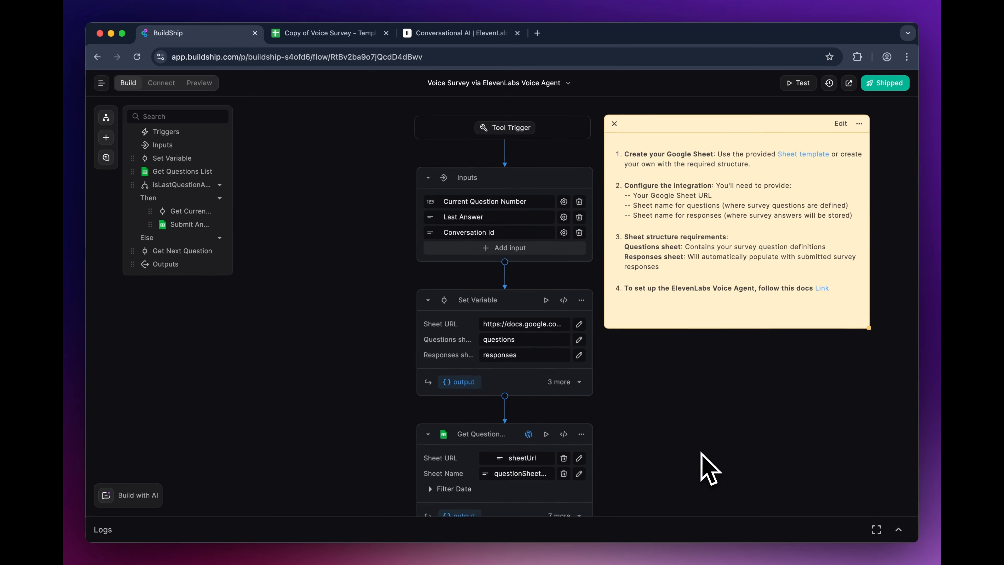
scroll(710, 469, "down", 10)
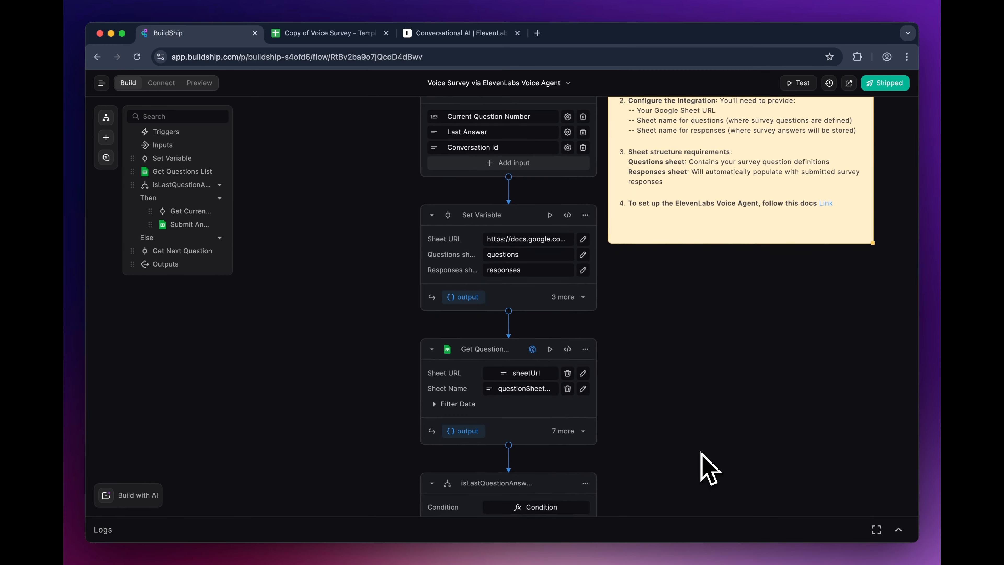
scroll(710, 468, "down", 3)
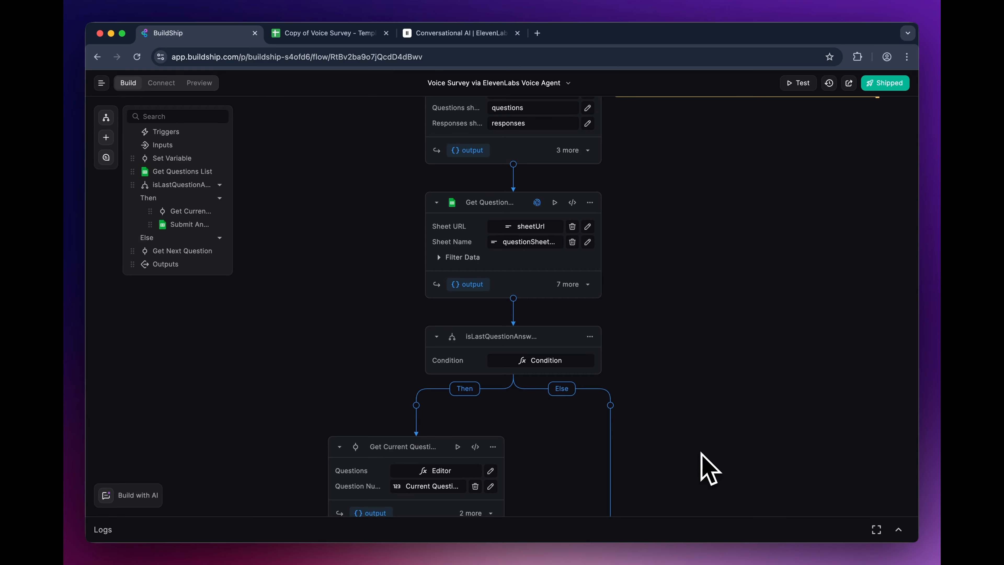
scroll(709, 469, "down", 7)
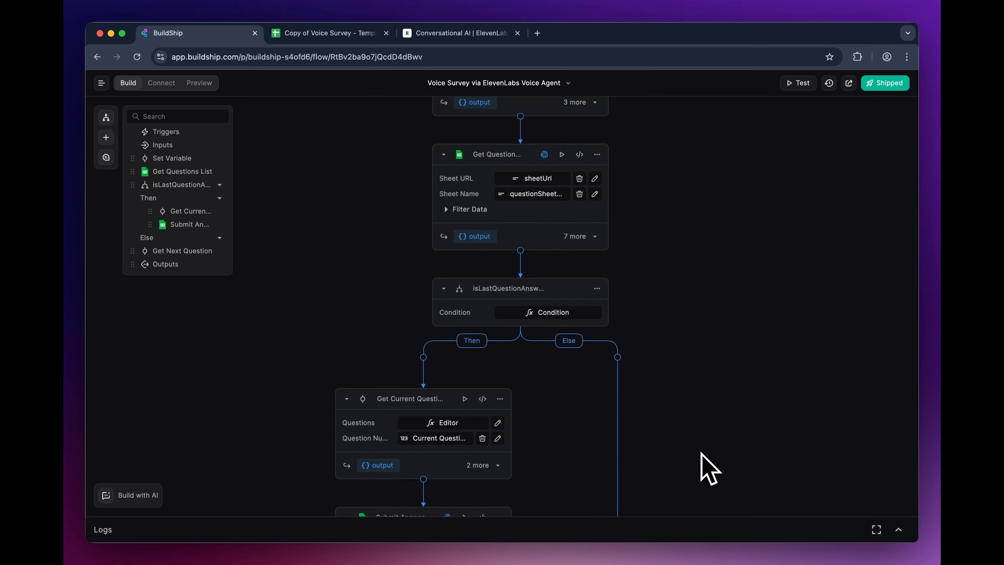
scroll(702, 454, "down", 8)
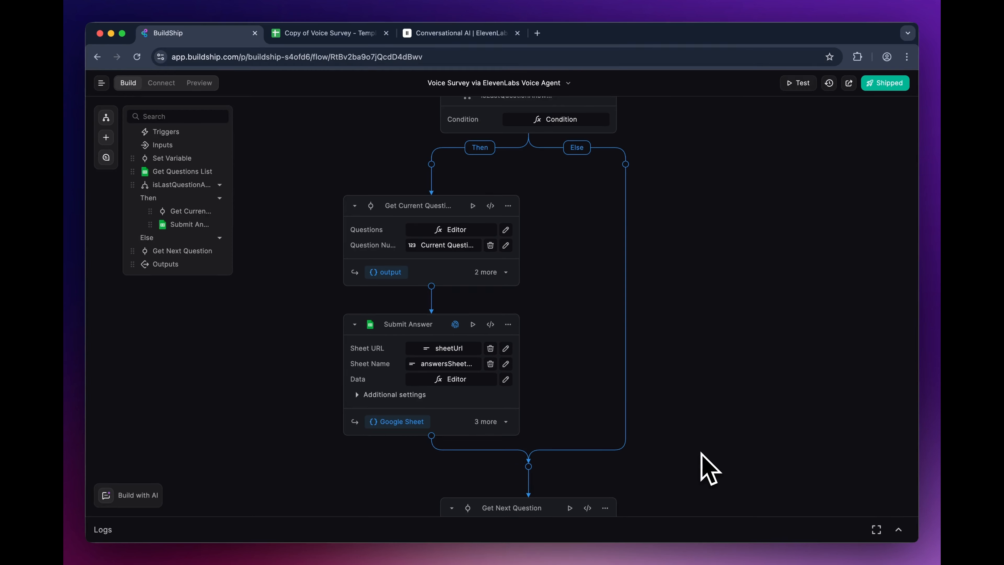
- Switch to the Voice Survey Google Sheet and examine its questions and responses sheets
left_click(313, 34)
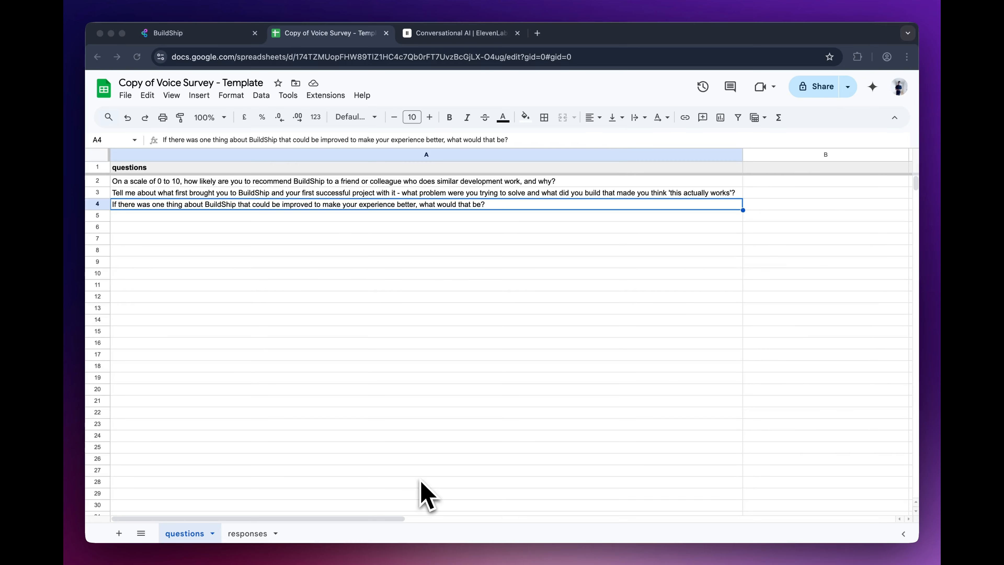
left_click(251, 537)
left_click(252, 538)
left_click(268, 233)
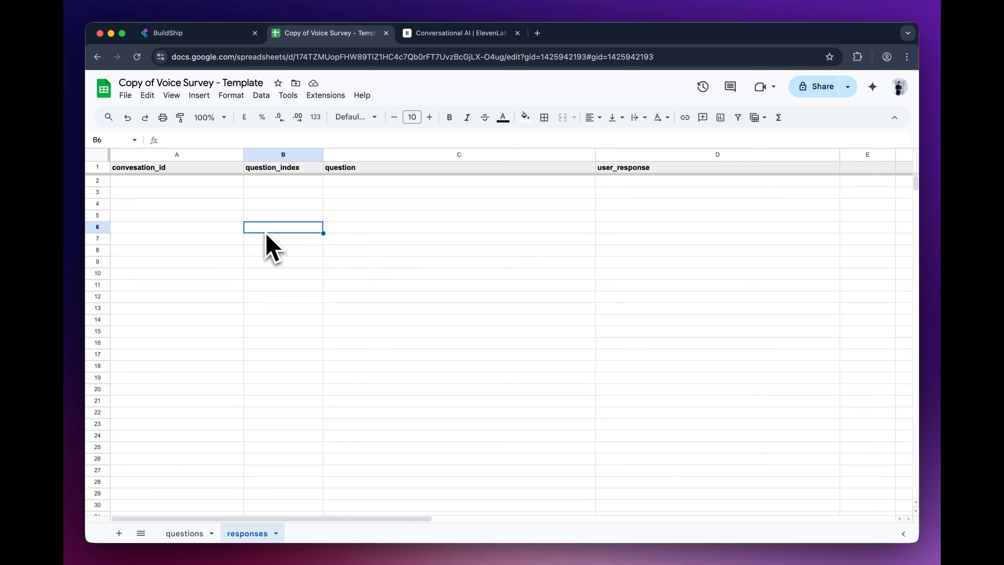
- Switch to ElevenLabs, call the AI survey agent to answer its questions, and check the recorded answers in the responses sheet
left_click(449, 34)
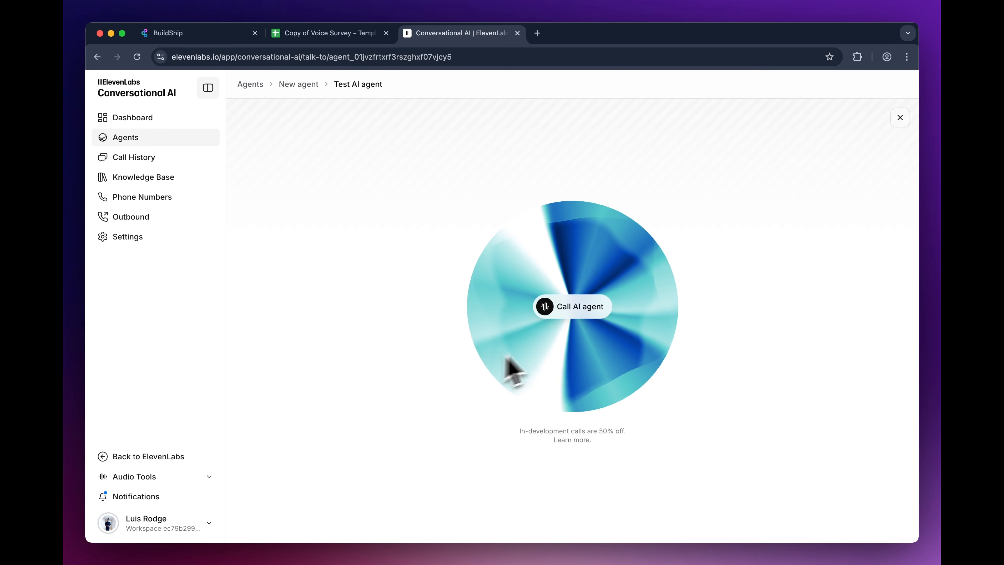
left_click(582, 306)
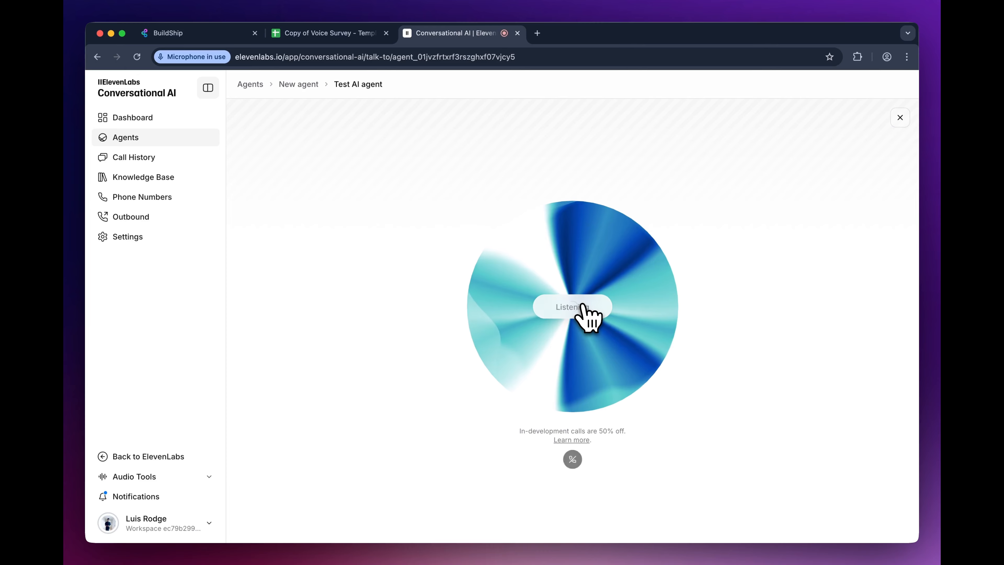
key("XF86AudioRaiseVolume")
key("XF86AudioRaiseVolume")
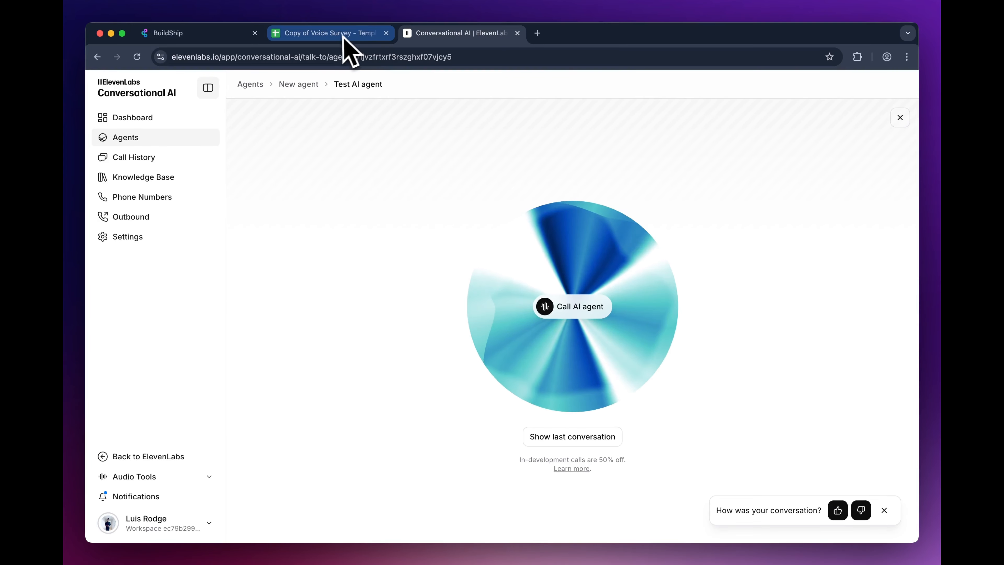
left_click(333, 34)
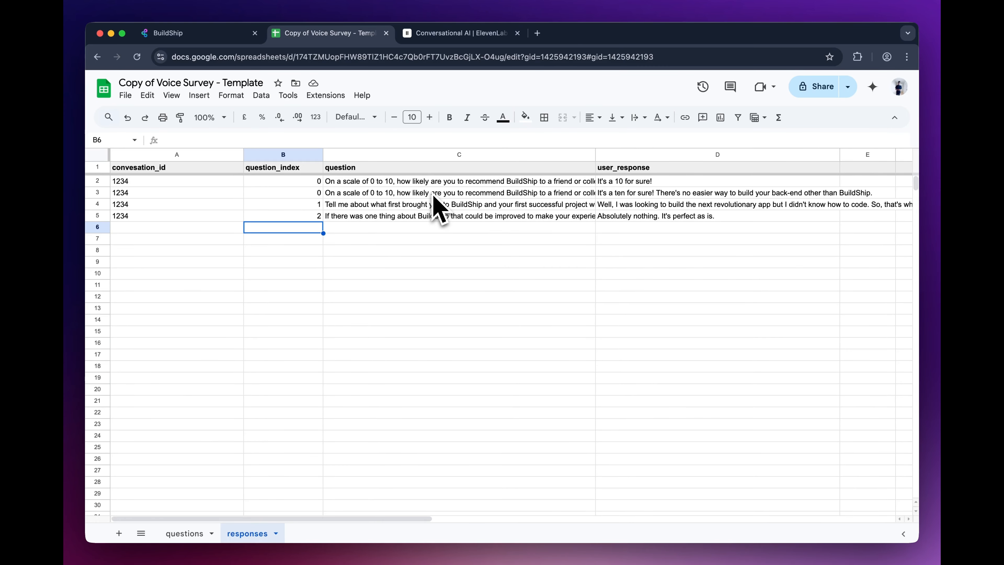
- Switch to the BuildShip Tools site and search the community tools for "survey"
left_click(222, 38)
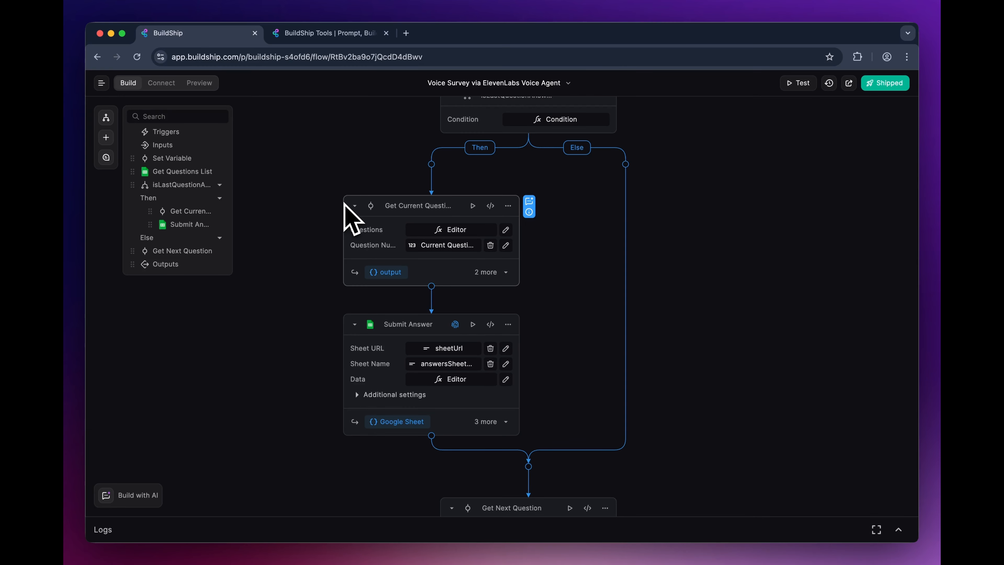
left_click(316, 34)
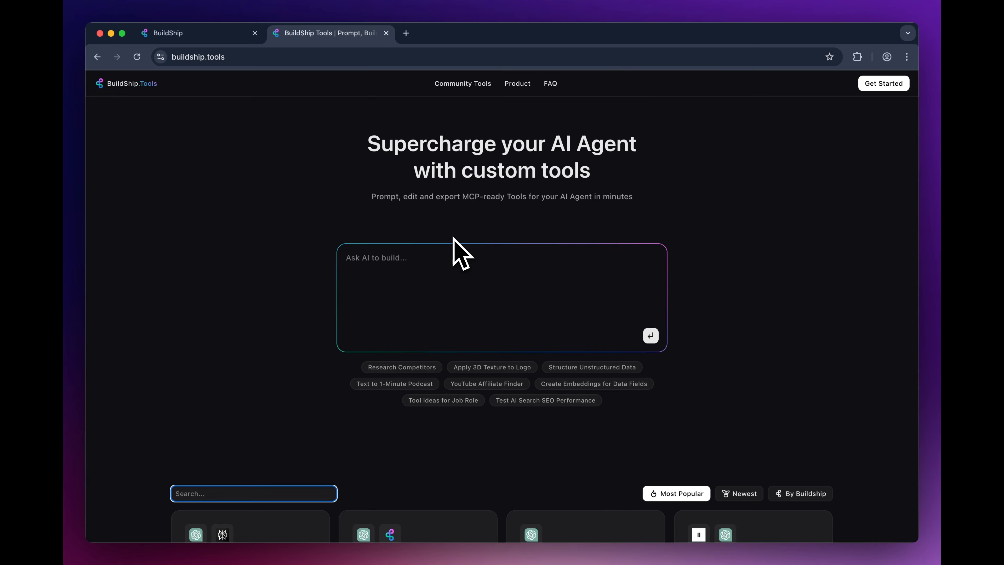
scroll(454, 237, "down", 3)
scroll(454, 241, "down", 2)
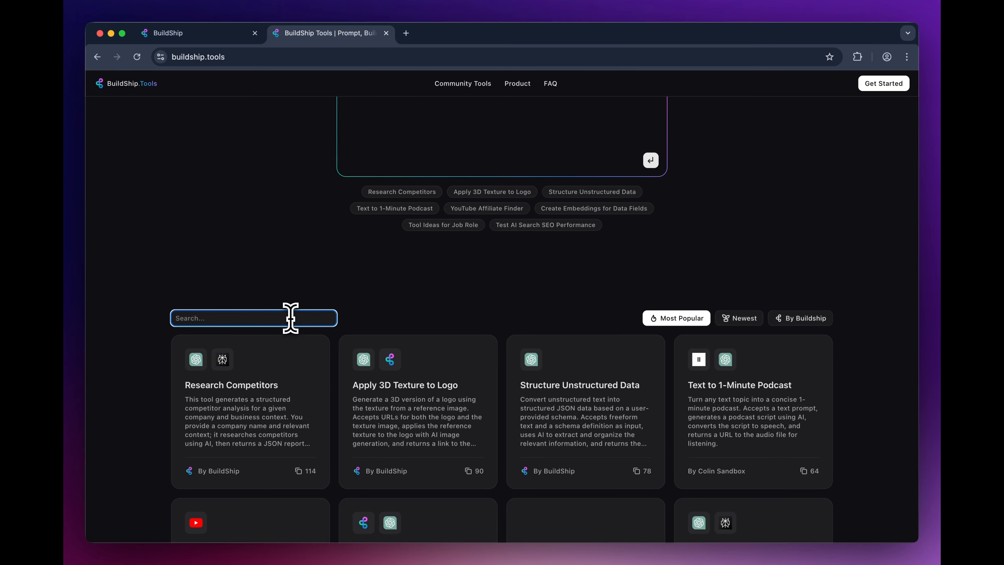
type("survey")
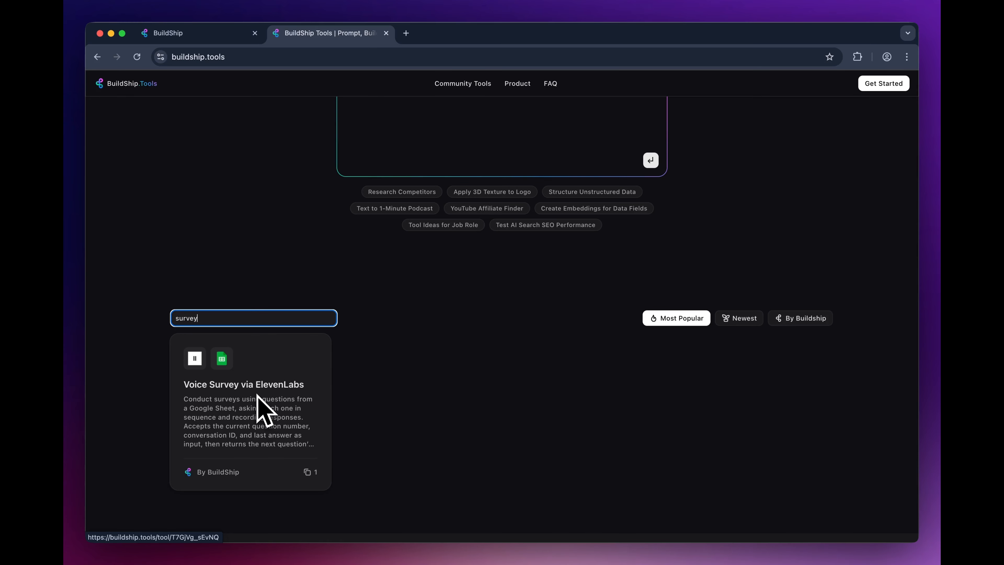